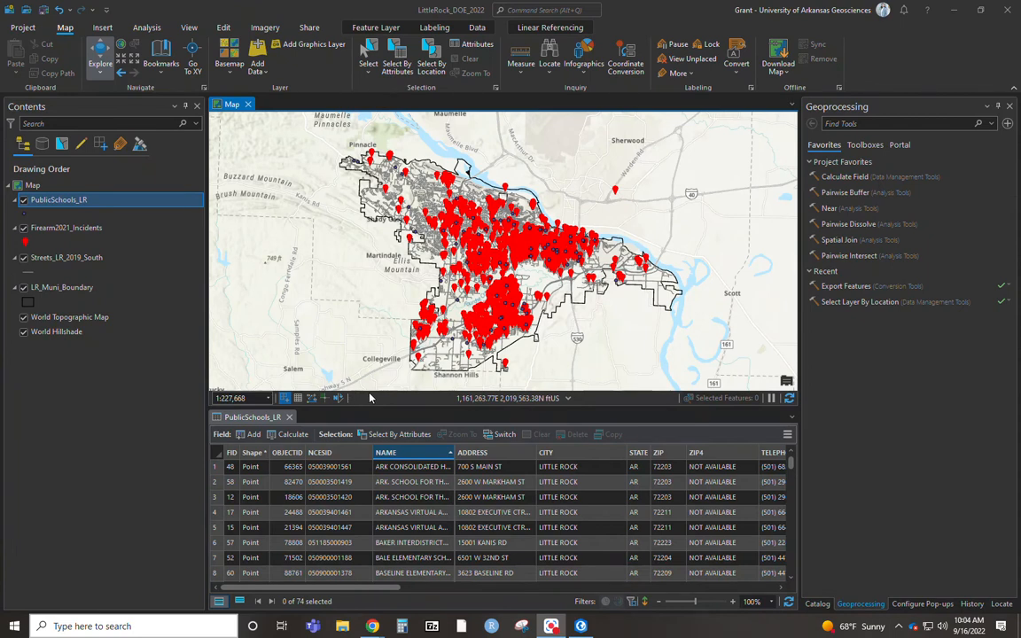
scroll(404, 370, "down", 3)
scroll(405, 366, "up", 5)
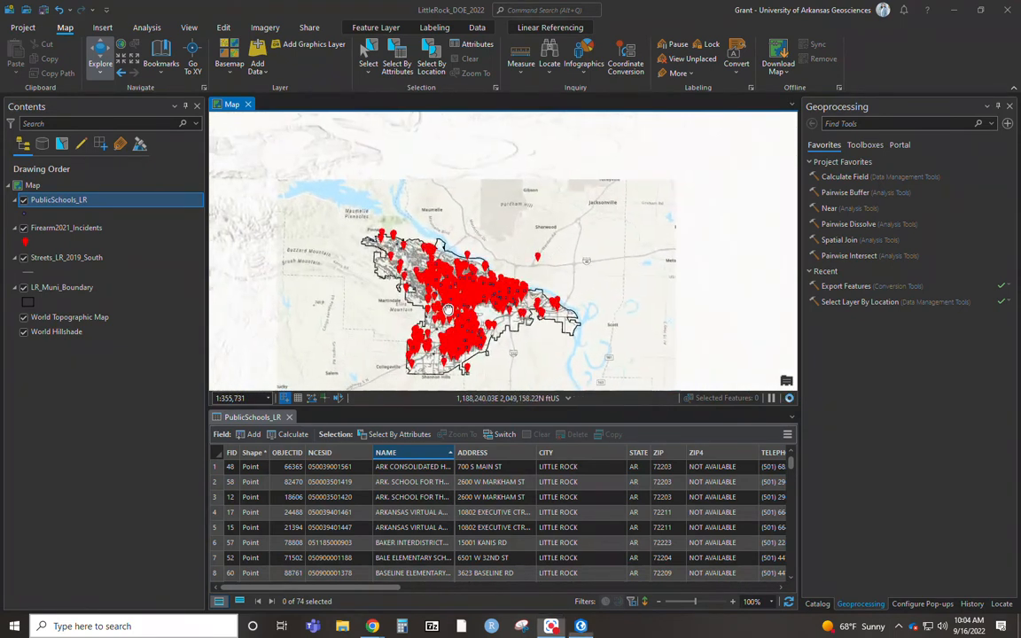
left_click_drag(461, 290, 419, 300)
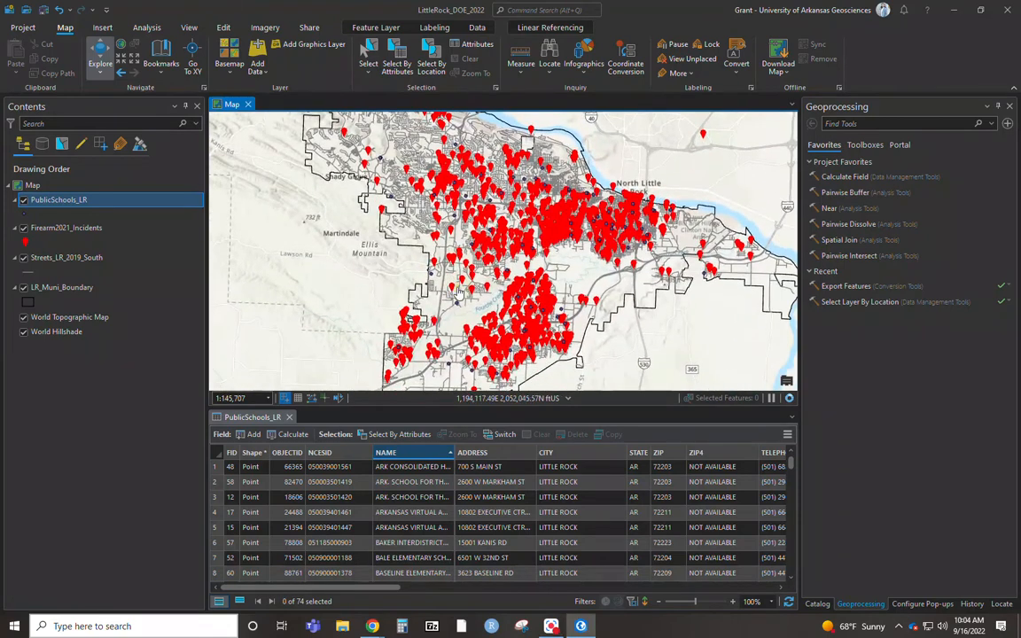
scroll(419, 299, "down", 1)
scroll(419, 299, "down", 2)
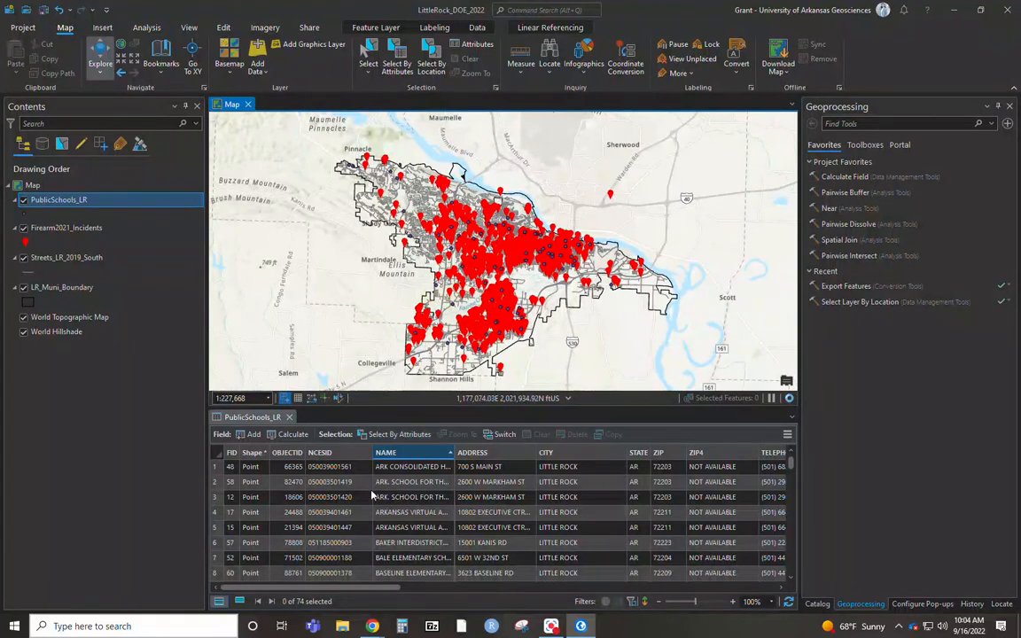
Step: Select the Mabelvale Middle School record in the PublicSchools_LR attribute table
scroll(413, 520, "down", 8)
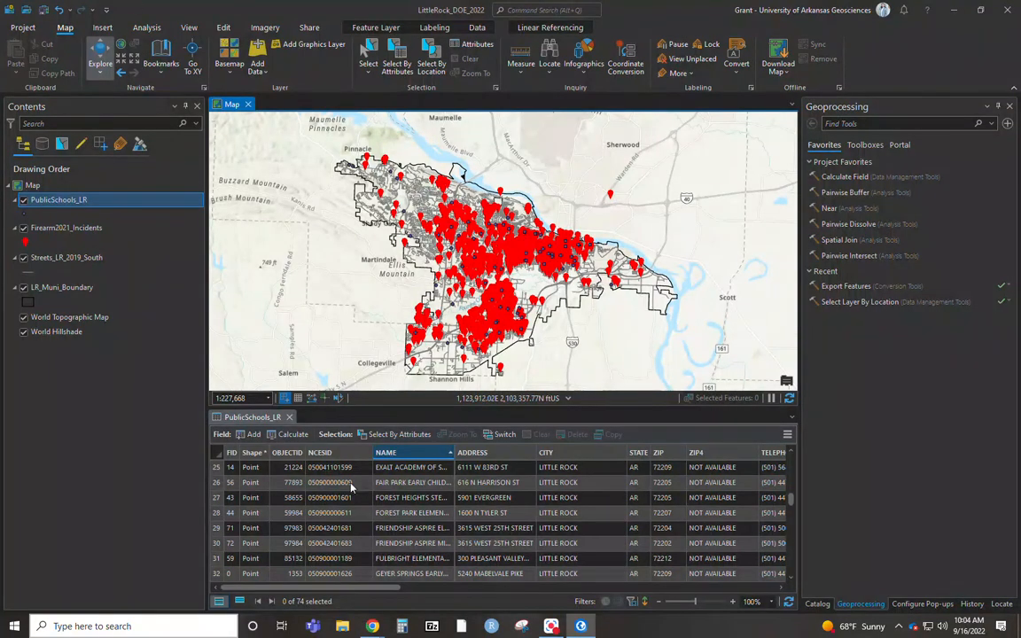
scroll(404, 498, "down", 3)
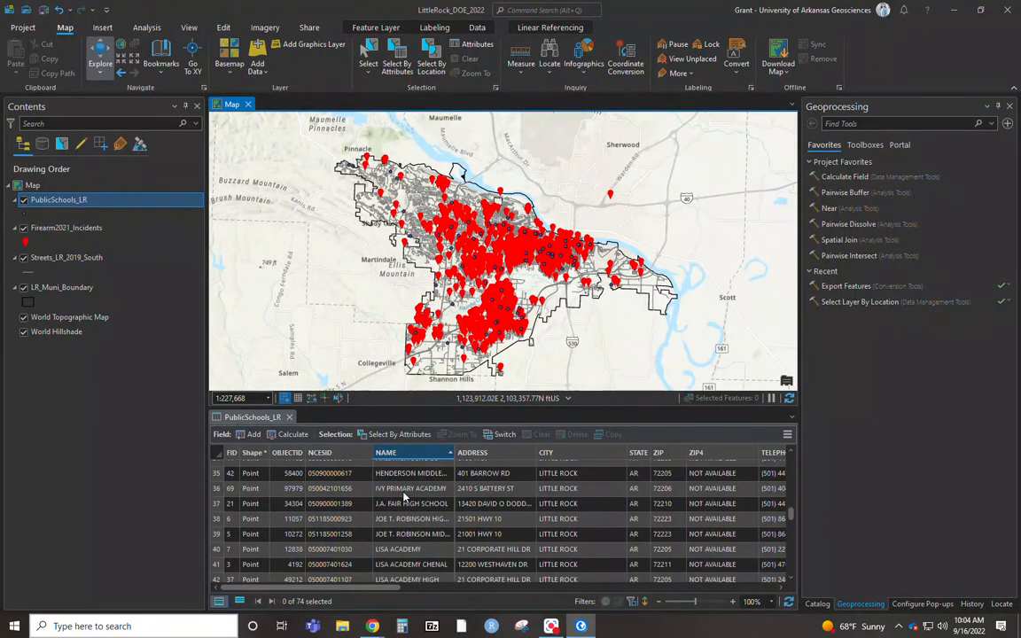
scroll(404, 498, "down", 3)
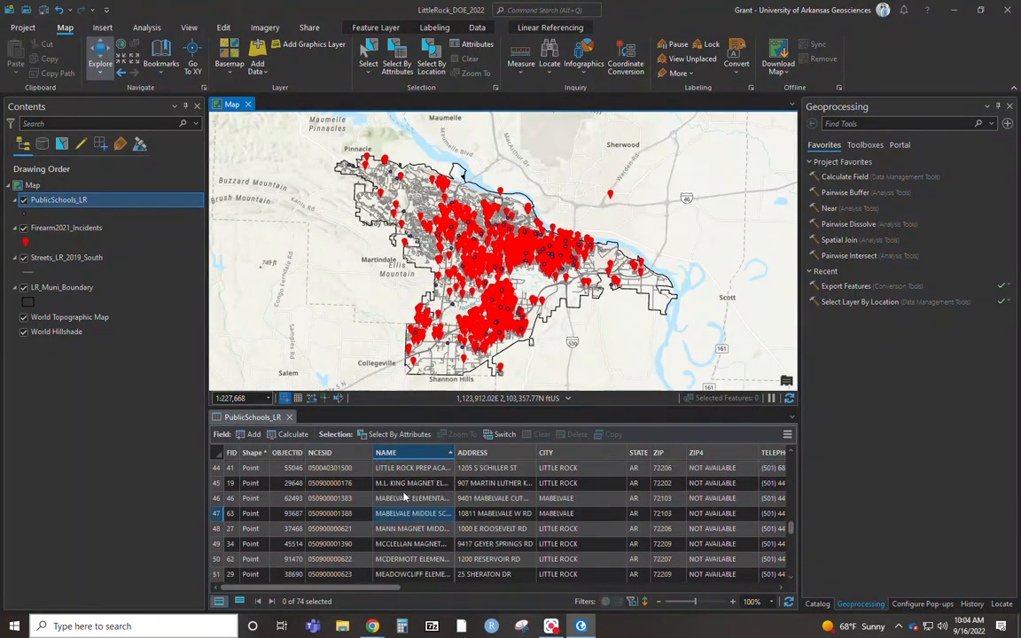
left_click(216, 512)
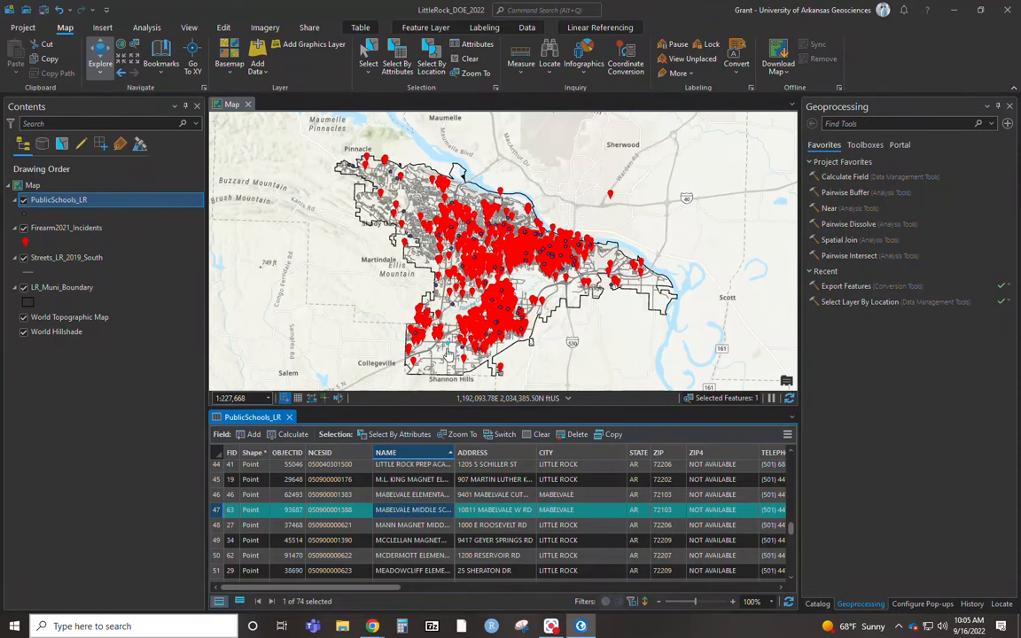
scroll(448, 349, "up", 2)
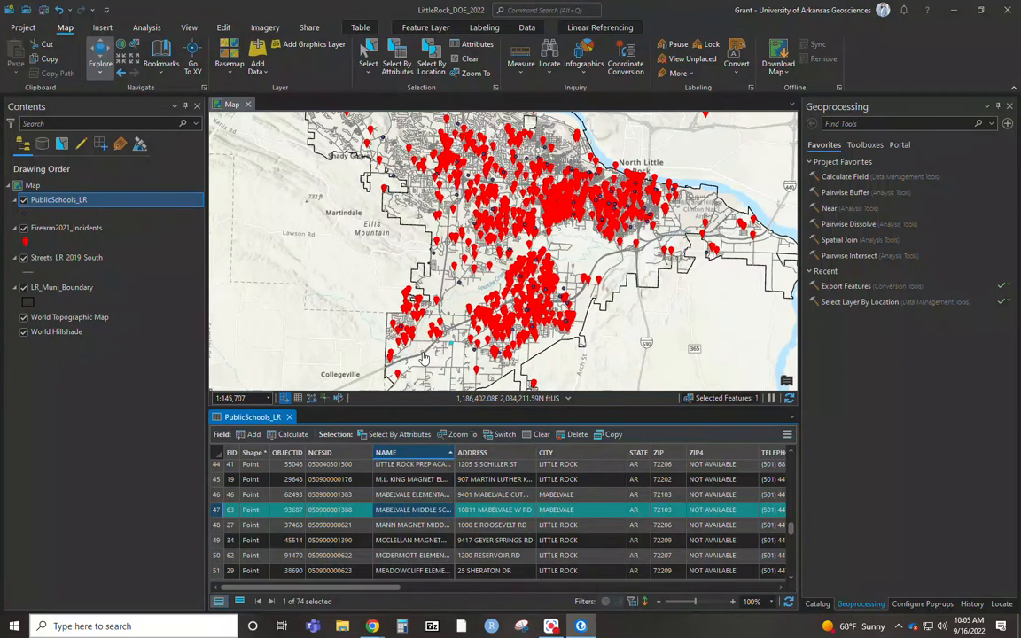
Step: Set up a Select By Location query for Firearm2021_Incidents within a distance of the selected PublicSchools_LR feature
left_click(431, 60)
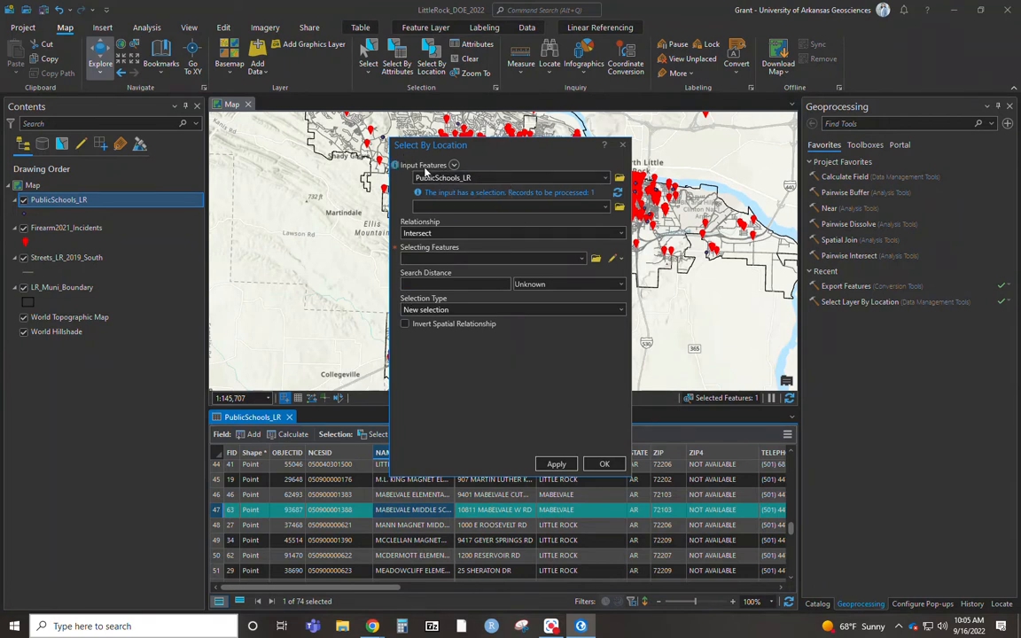
left_click(604, 177)
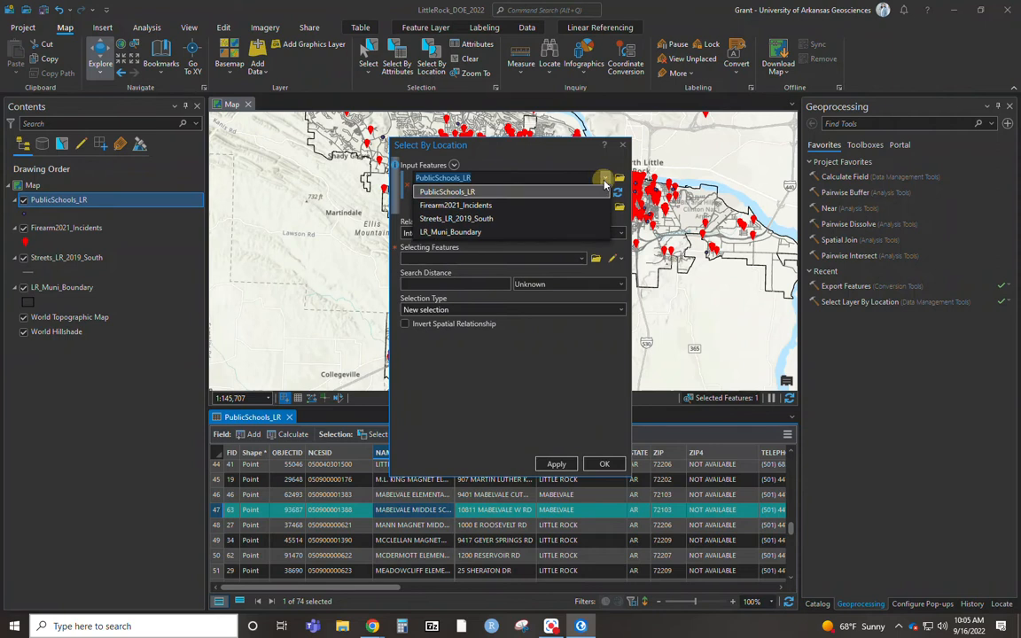
left_click(567, 207)
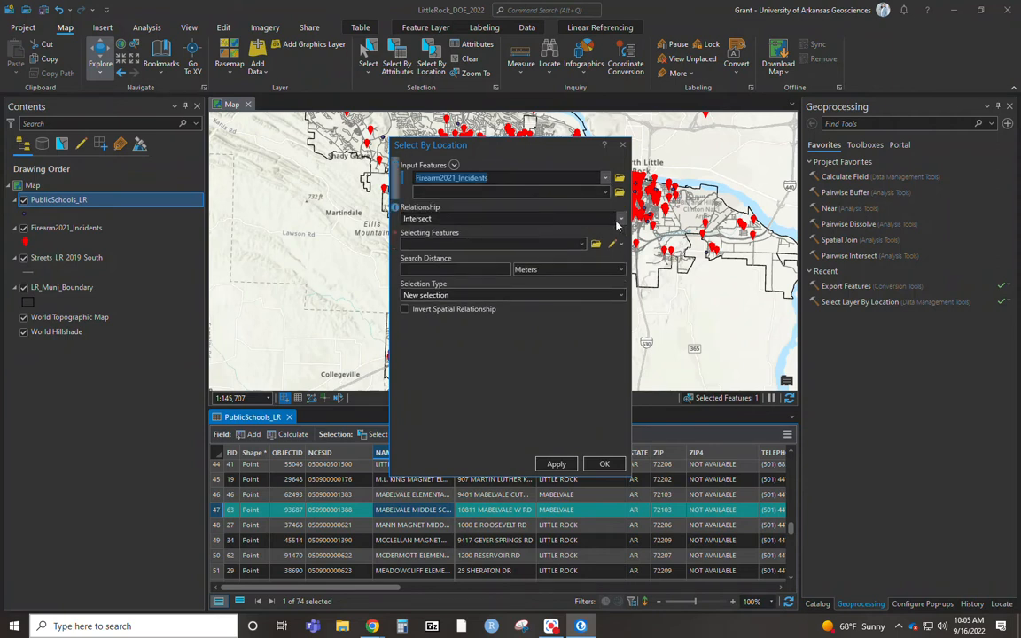
left_click(618, 220)
left_click(481, 284)
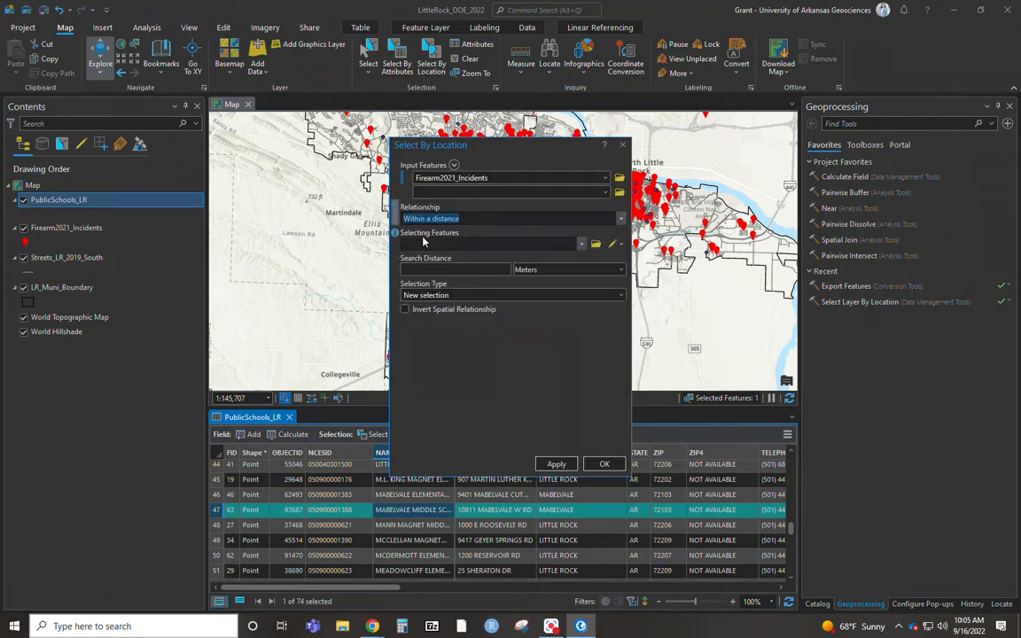
left_click(582, 243)
left_click(434, 258)
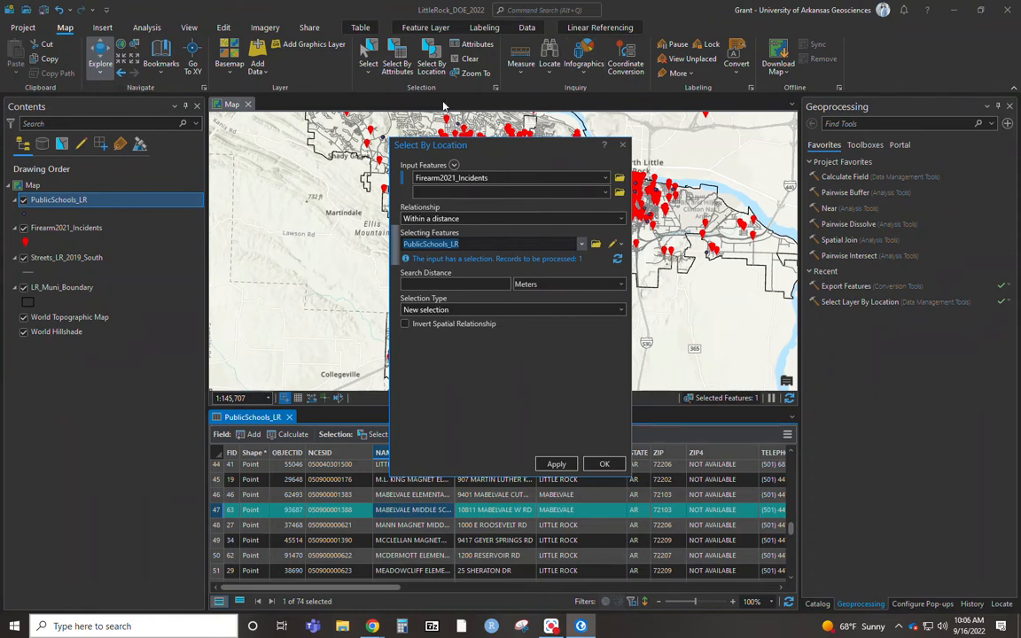
left_click(460, 432)
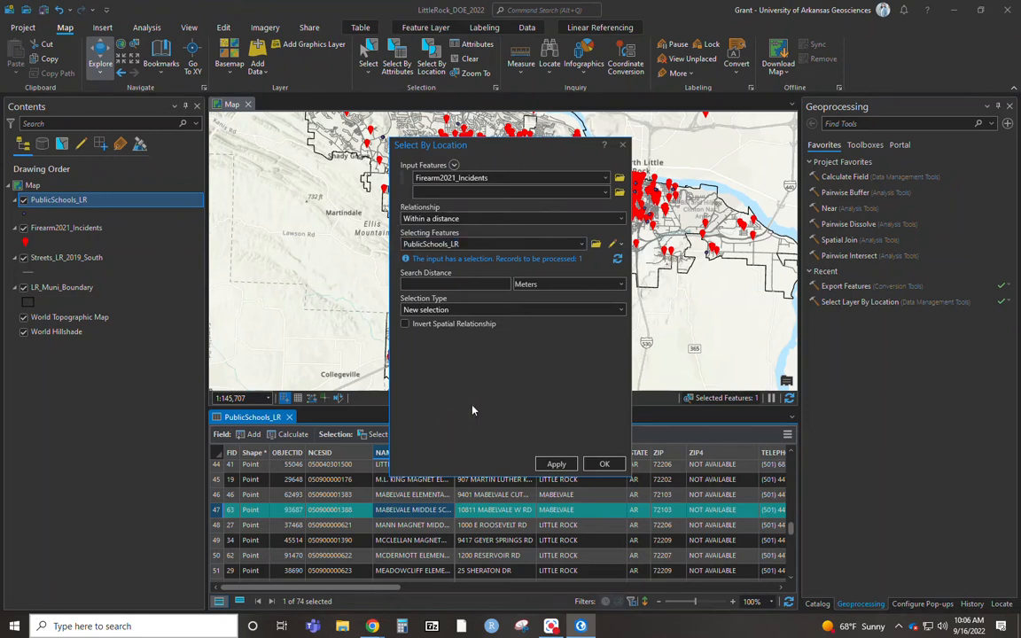
Step: Set the search distance to 5280 US Survey Feet and apply the location query as a new selection
left_click(579, 284)
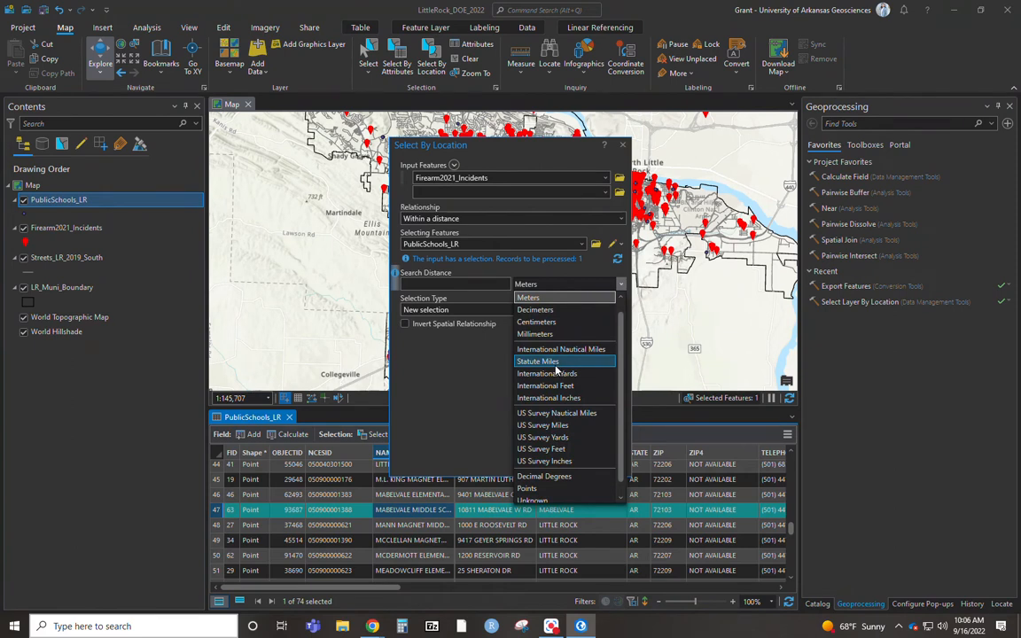
scroll(558, 456, "up", 1)
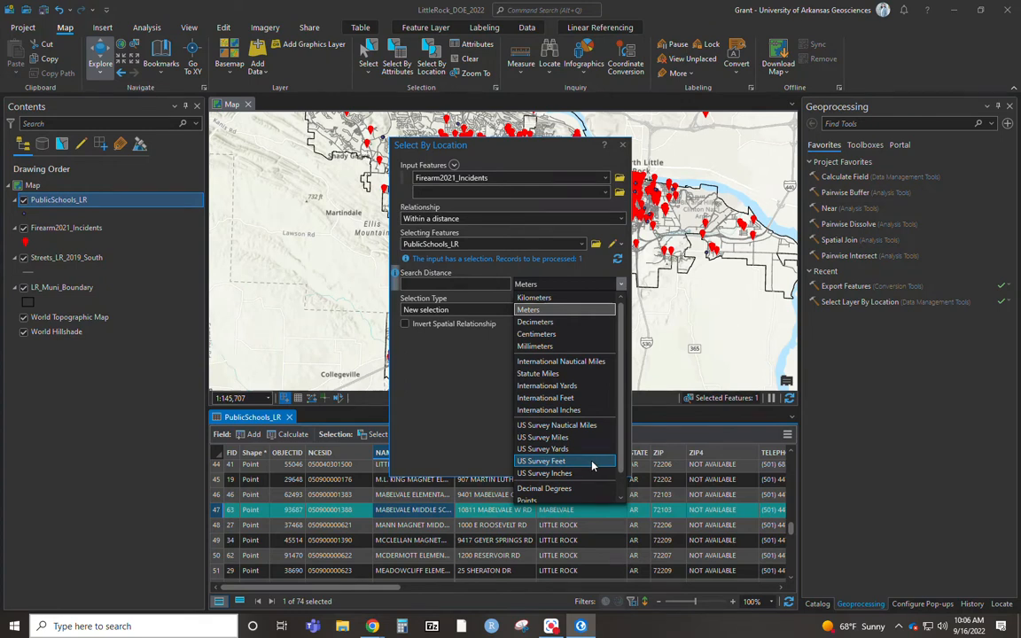
left_click(592, 466)
left_click(440, 281)
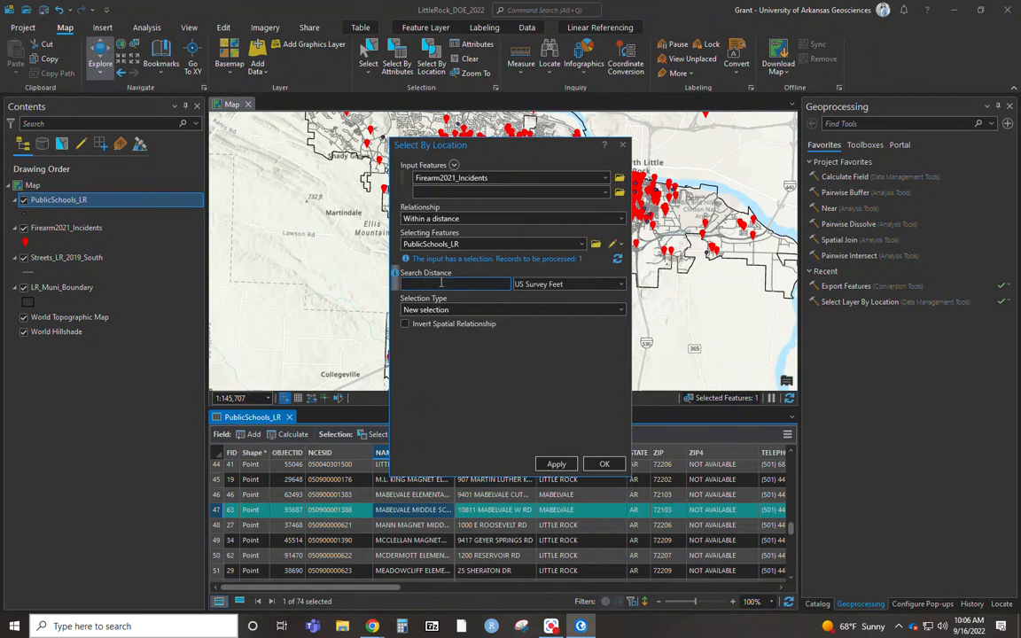
type("5280")
left_click(558, 464)
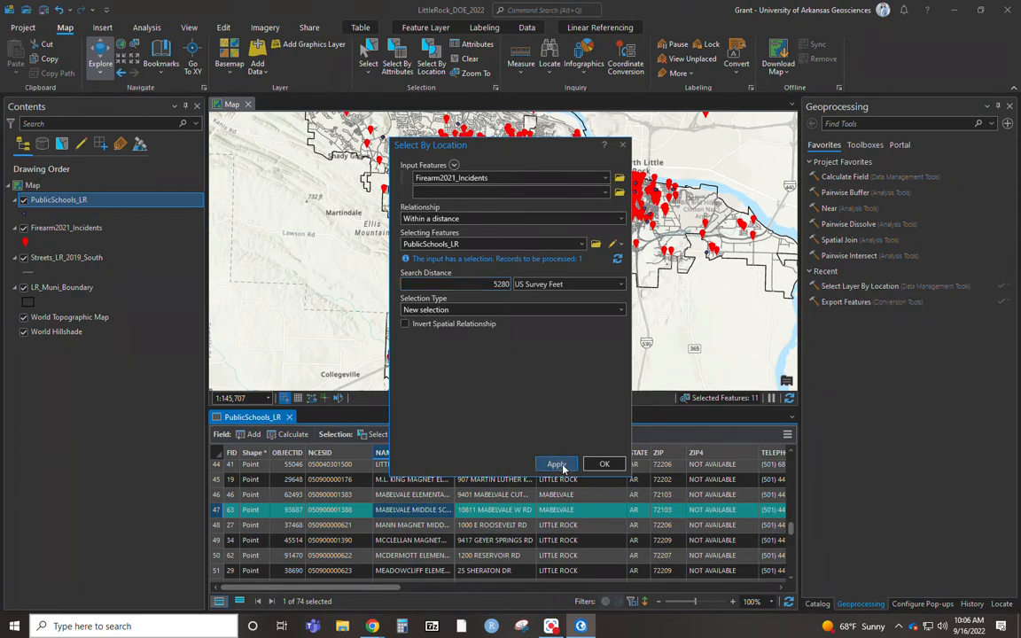
left_click_drag(505, 161, 768, 213)
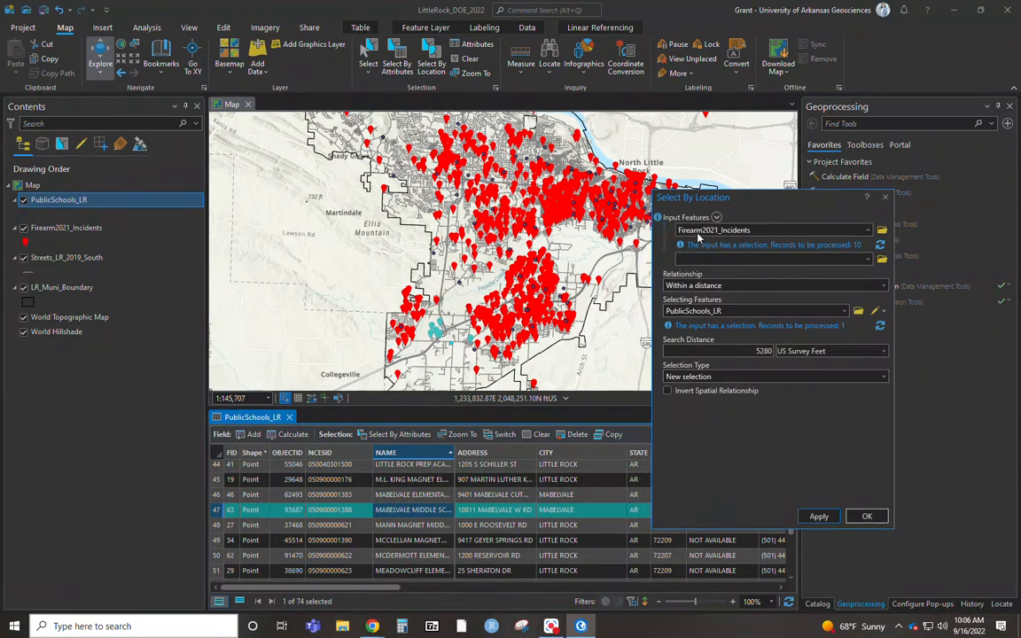
Step: Open the Firearm2021_Incidents attribute table and show only its selected records
left_click(55, 229)
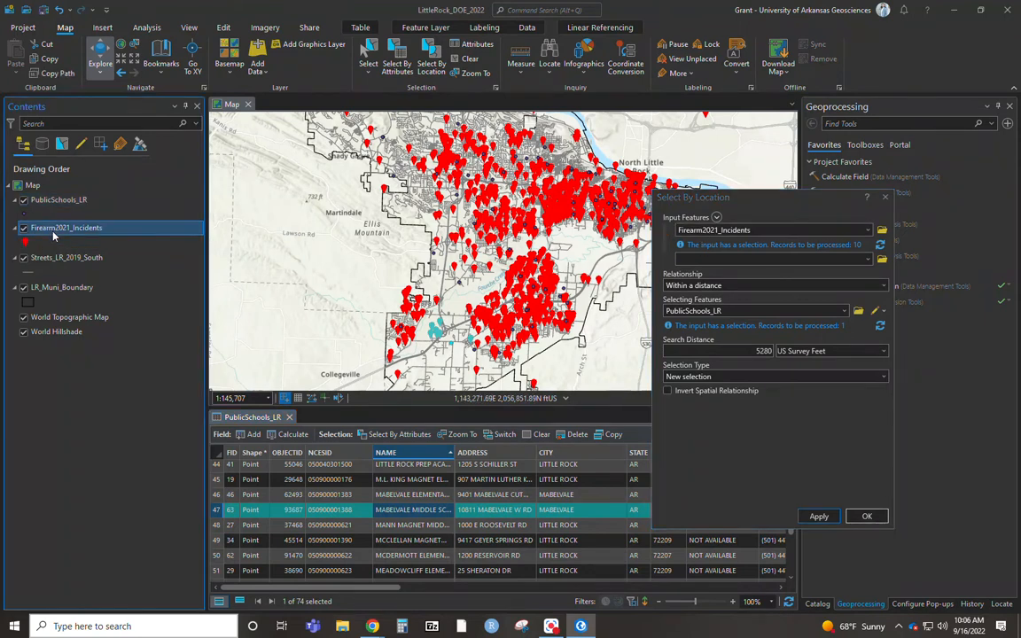
right_click(55, 230)
left_click(78, 194)
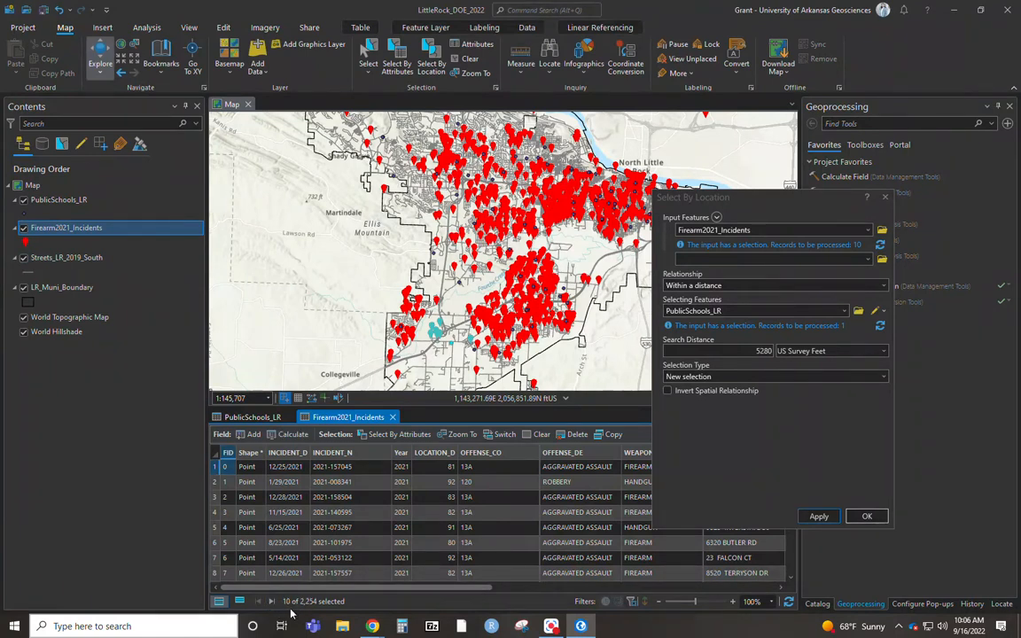
left_click(240, 601)
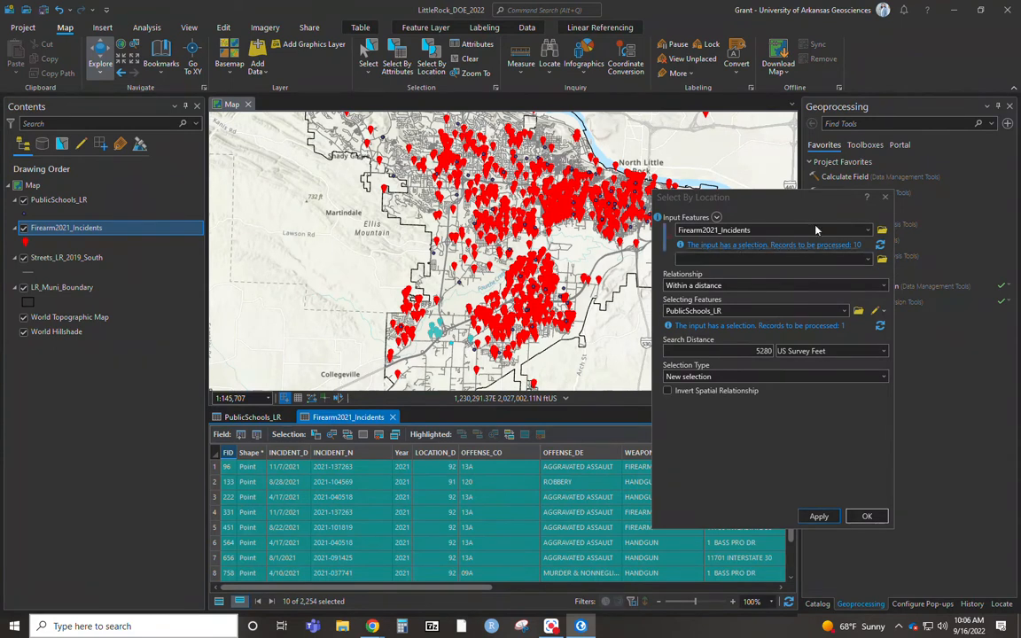
Step: Finish the location query, clear all selected features and close the Firearm2021_Incidents table
left_click(866, 516)
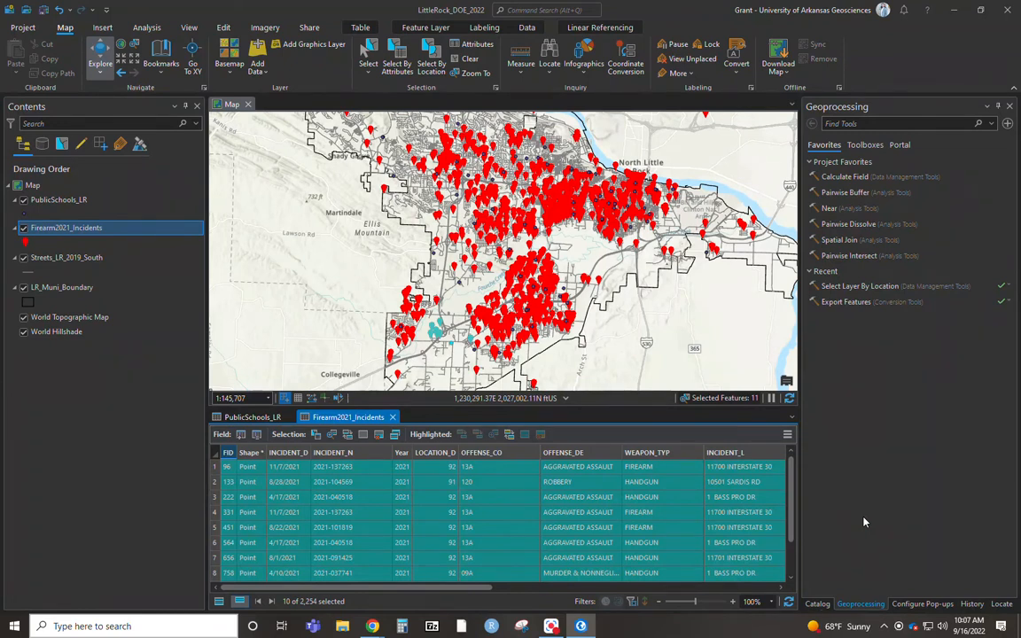
left_click(465, 59)
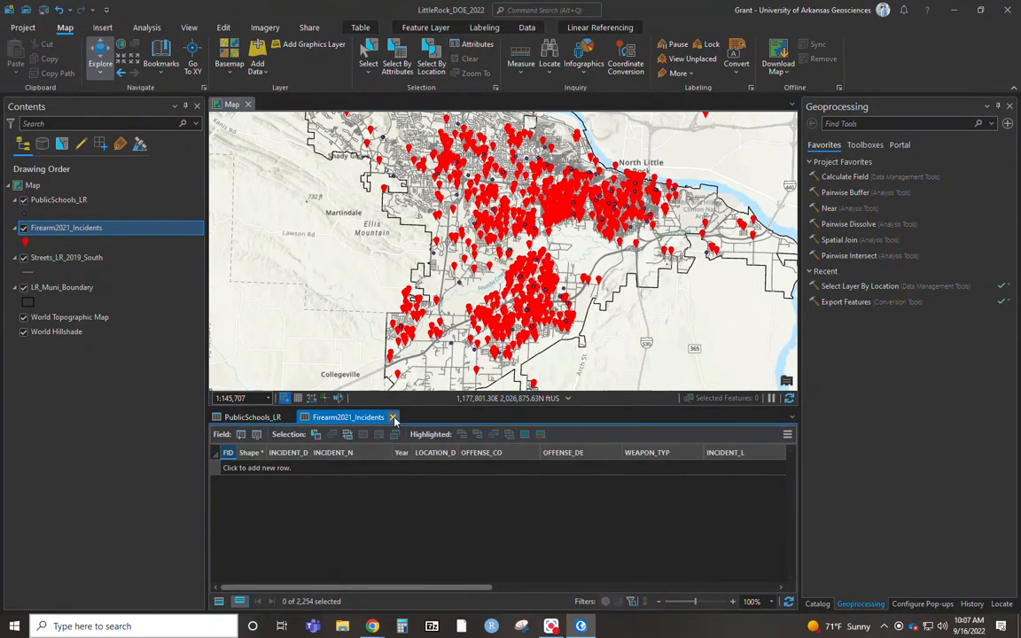
left_click(393, 417)
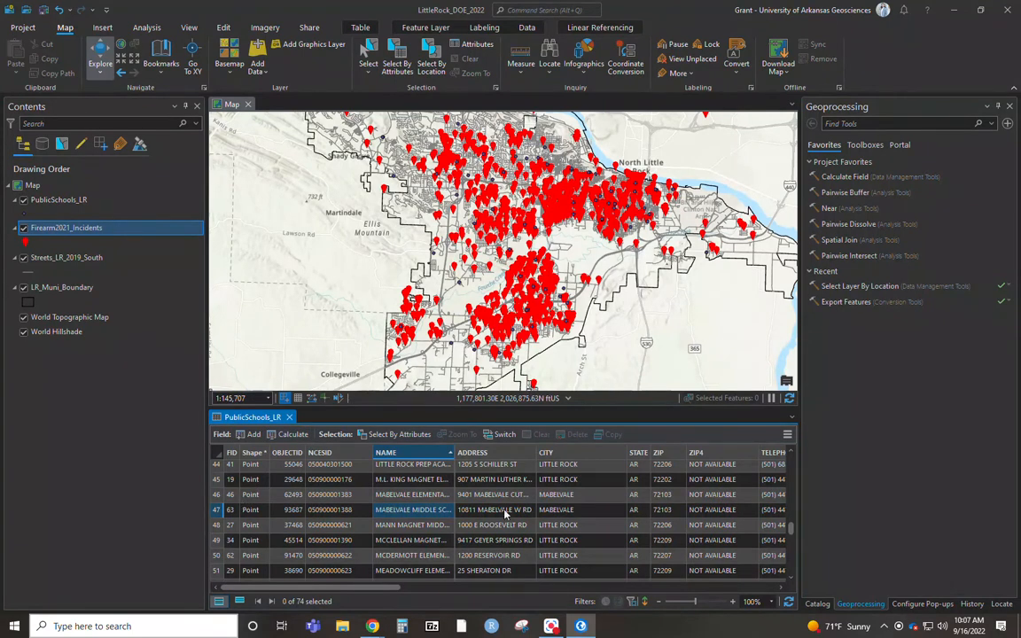
Step: Select only the Mabelvale Middle School record and export it to the GIS_Data folder as Mabelvale_MS_Location
left_click(217, 510)
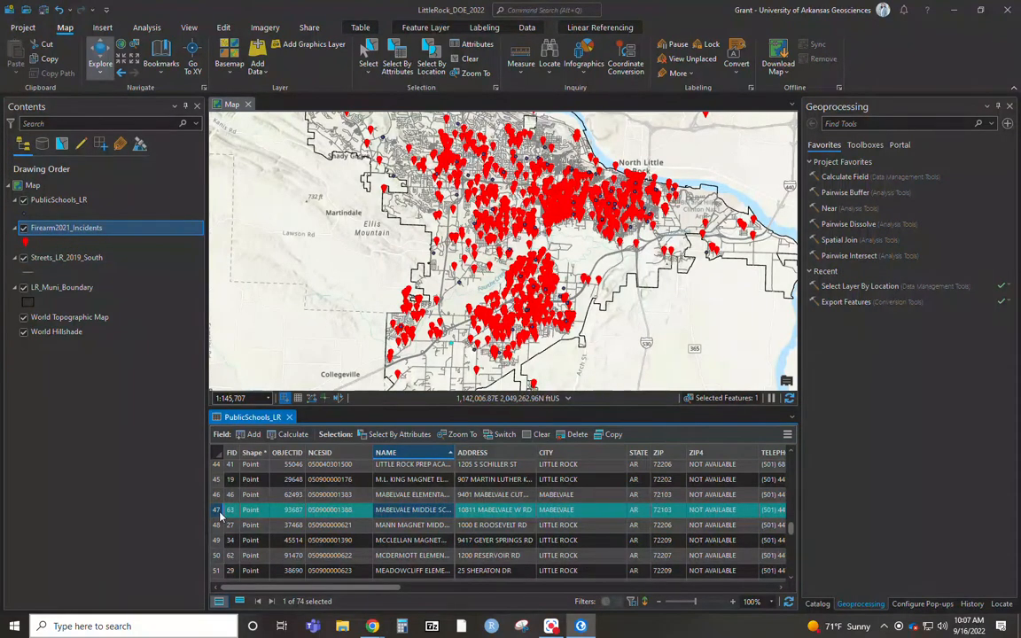
right_click(59, 199)
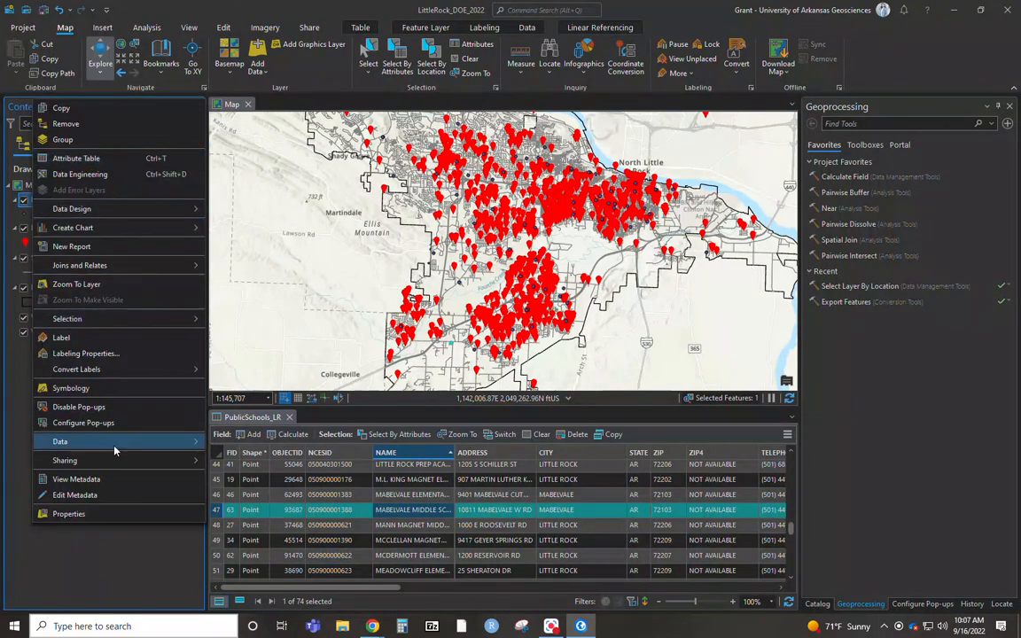
mouse_move(114, 451)
left_click(253, 442)
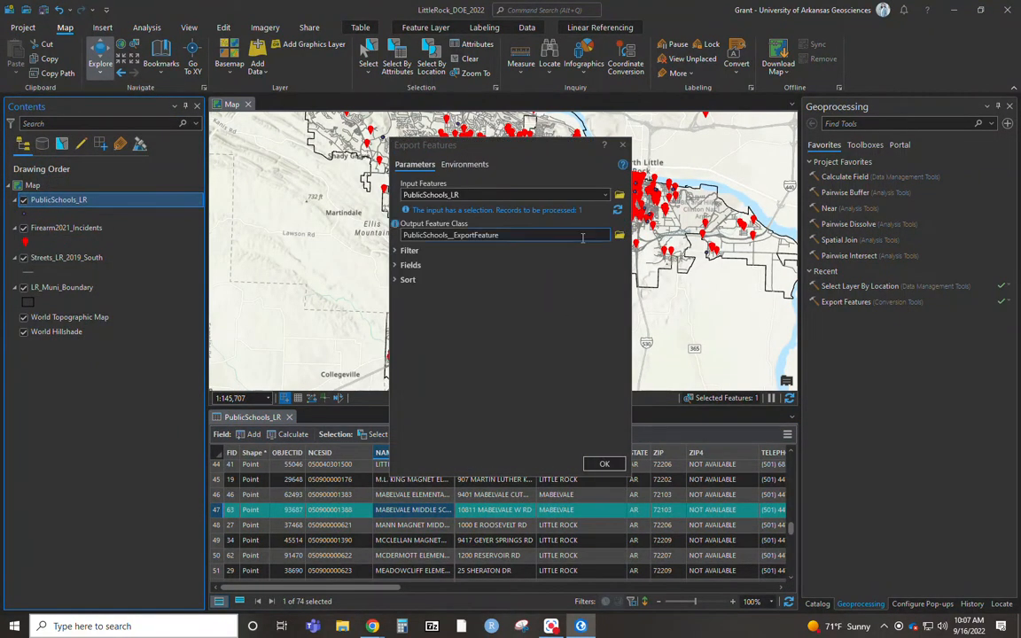
left_click(619, 235)
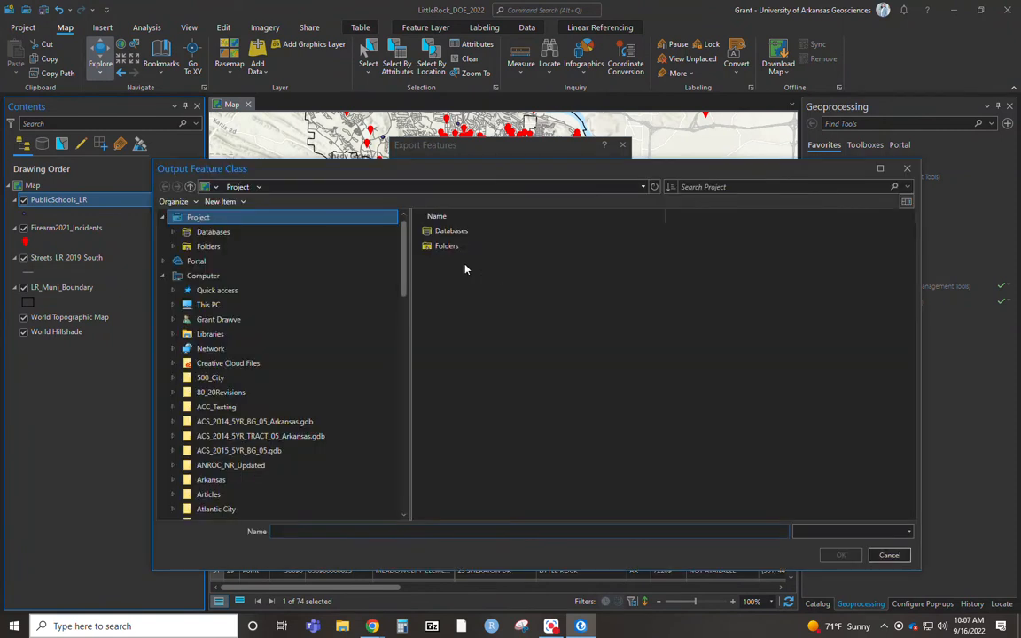
double_click(452, 259)
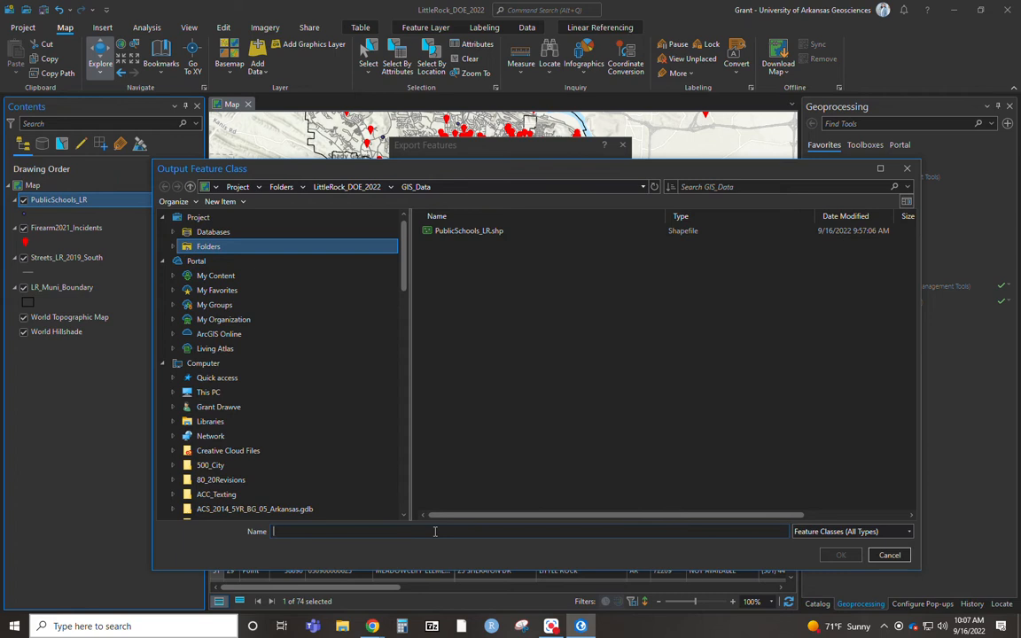
type("Mabelvale_MS")
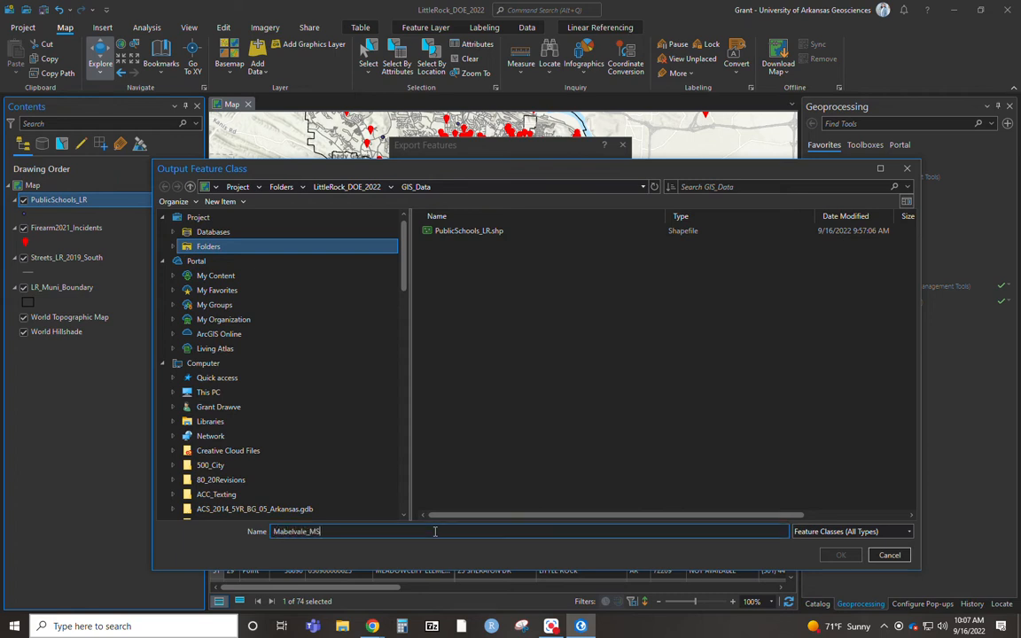
type("_Location")
key("Return")
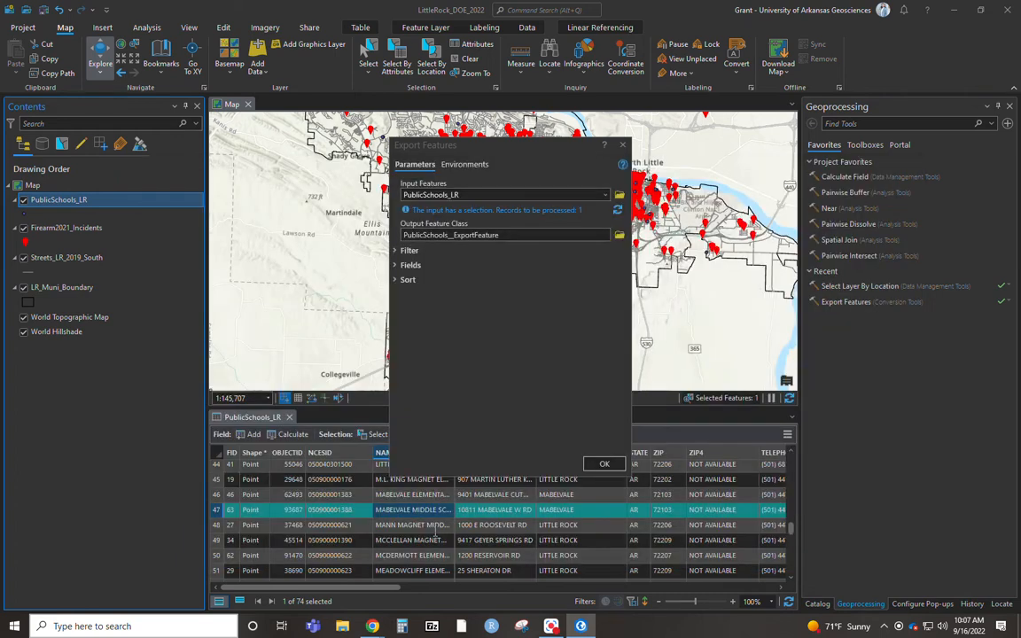
left_click(607, 464)
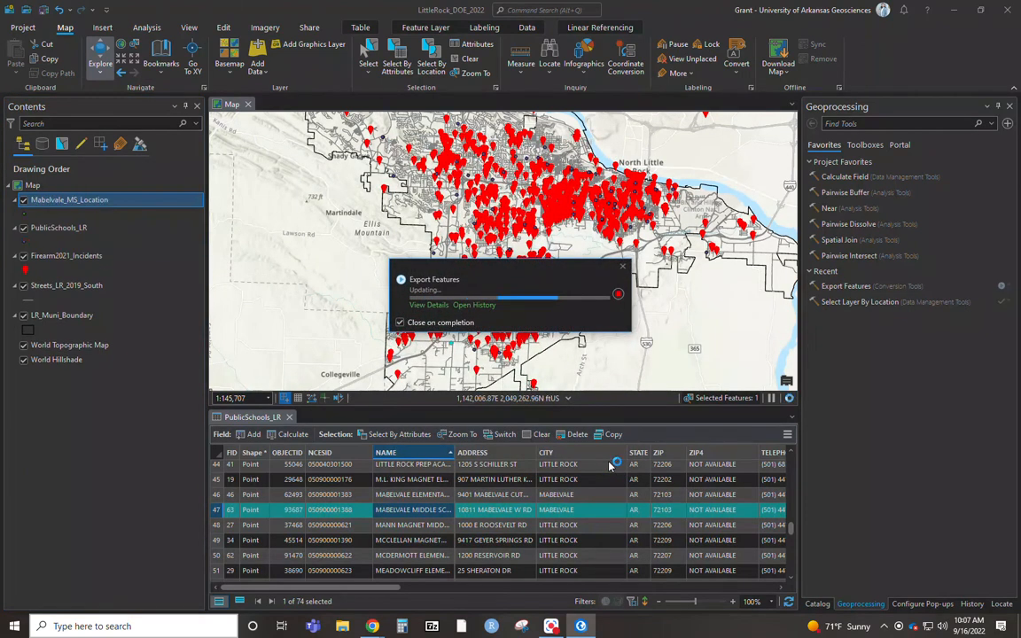
Step: Hide the PublicSchools_LR layer on the map and close its attribute table
left_click(24, 228)
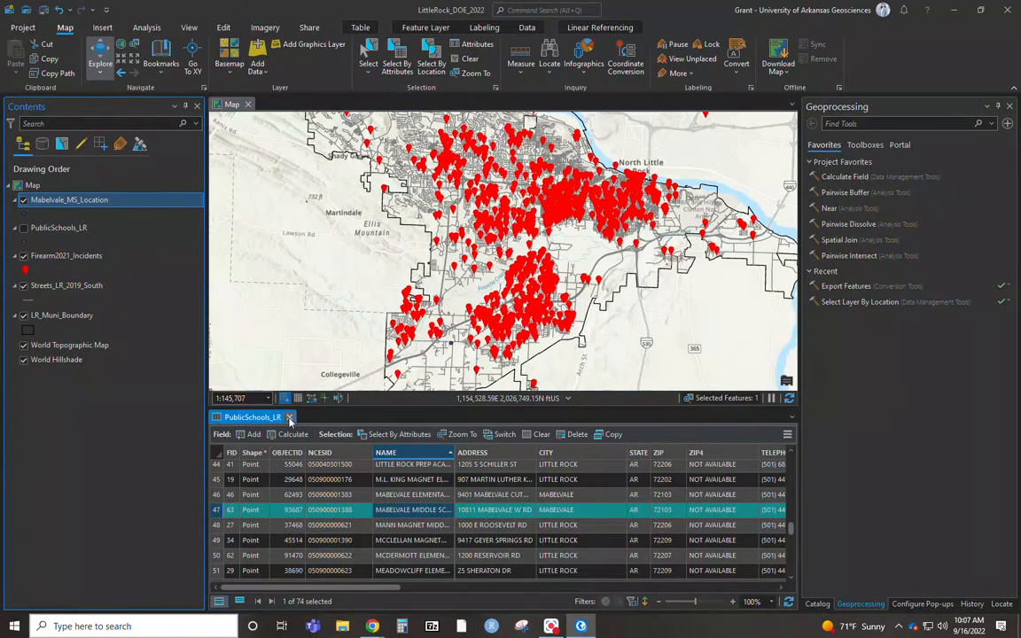
left_click(289, 417)
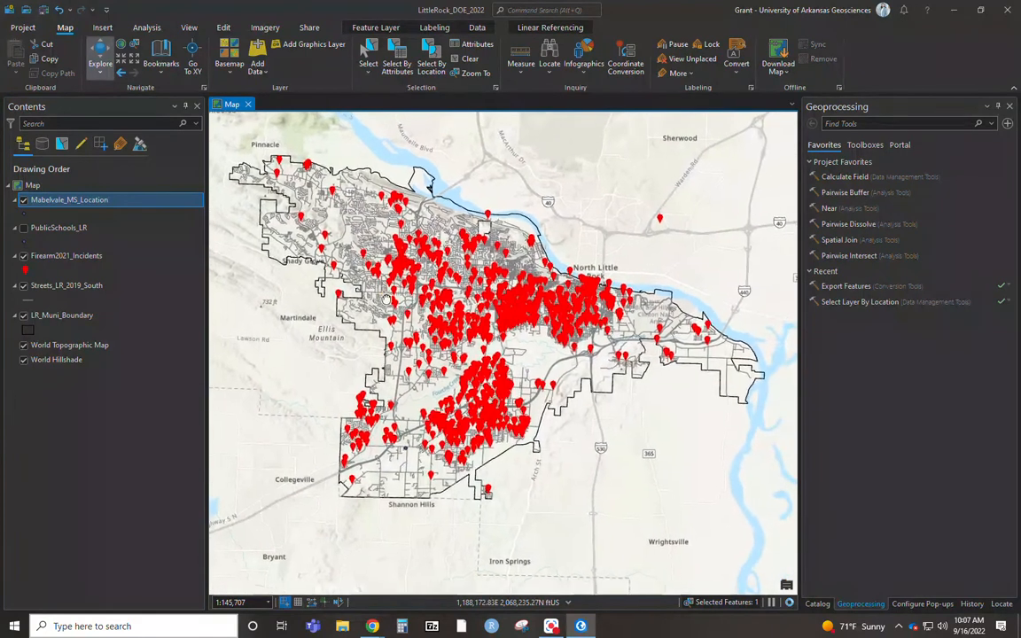
Step: Open the Firearm2021_Incidents attribute table and, with a Select By Location query started, clear the existing feature selection
right_click(67, 257)
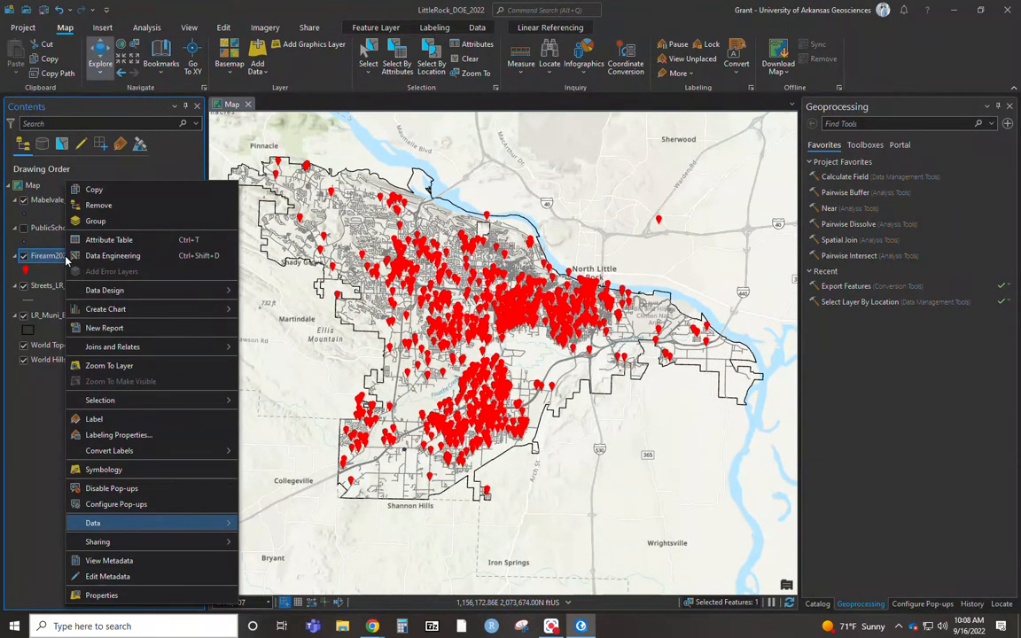
left_click(109, 239)
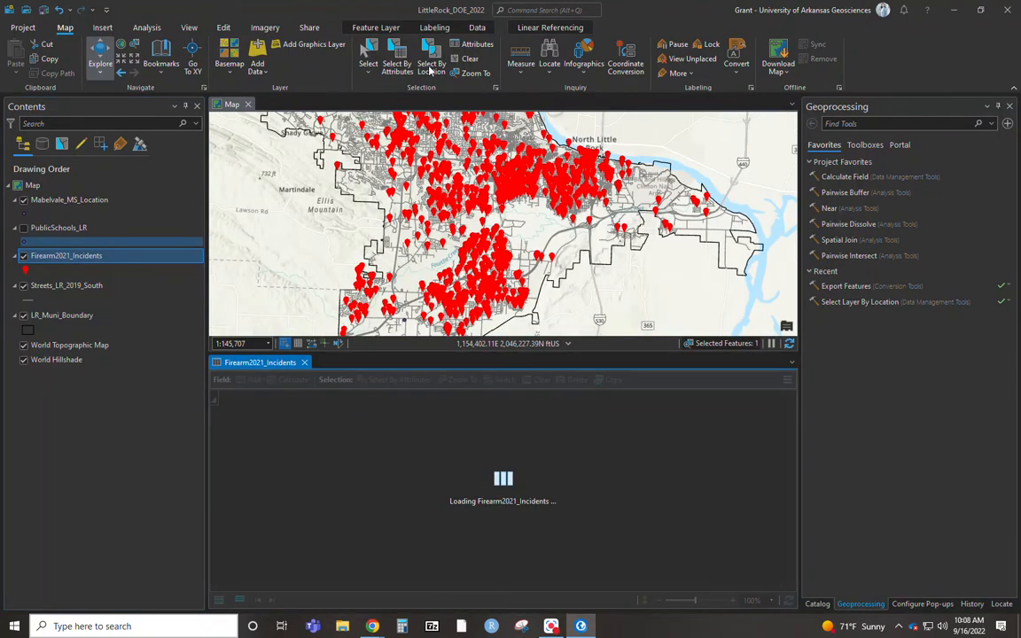
left_click(431, 68)
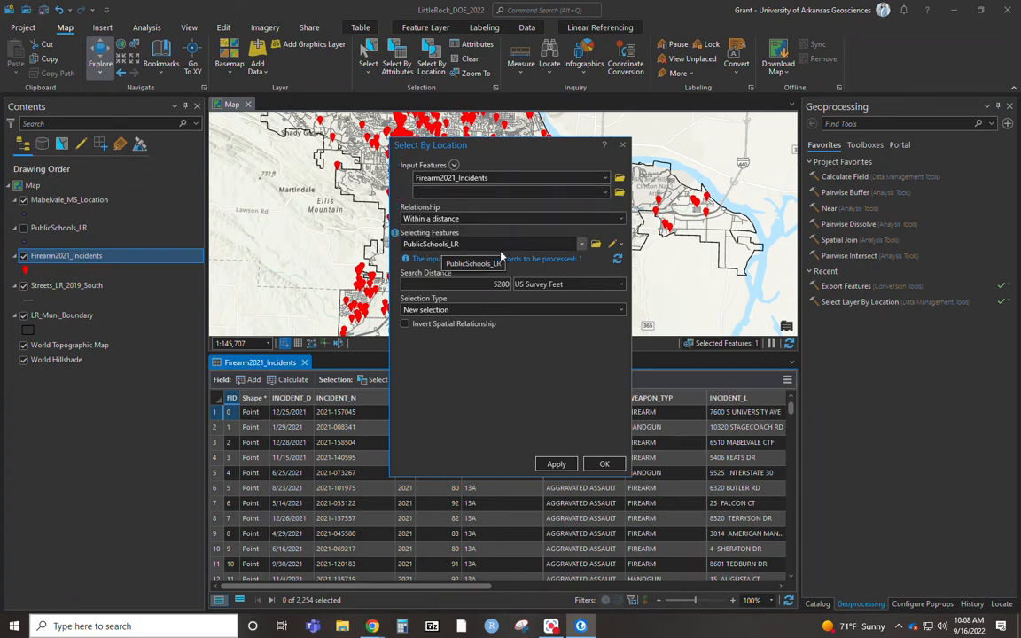
left_click(472, 58)
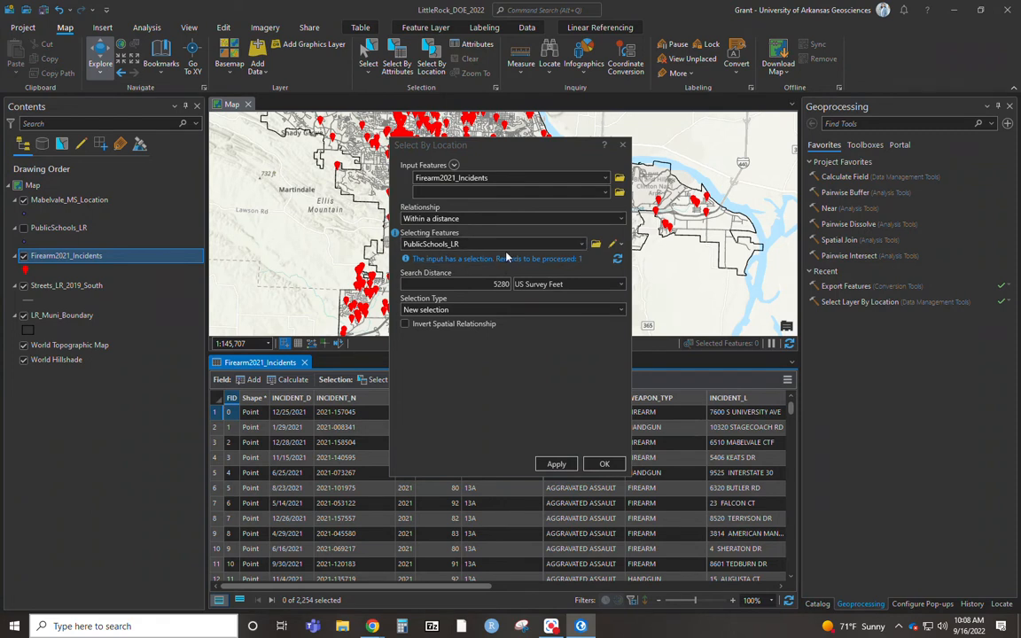
Step: Select the Firearm2021_Incidents features within a distance of 10000 US Survey Feet from Mabelvale_MS_Location and close the incidents table
left_click(582, 244)
left_click(467, 258)
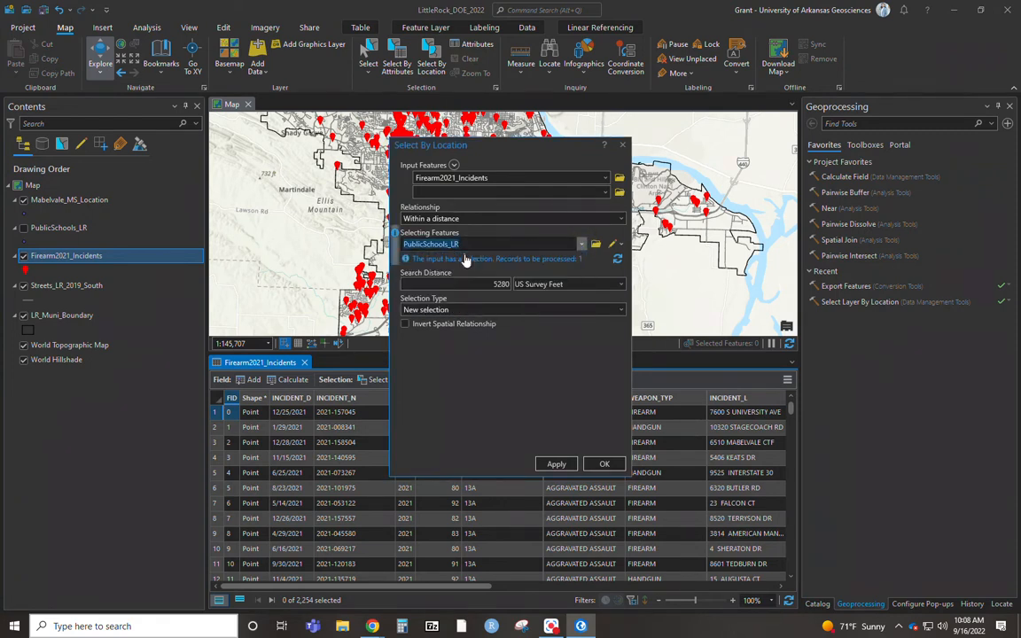
double_click(487, 269)
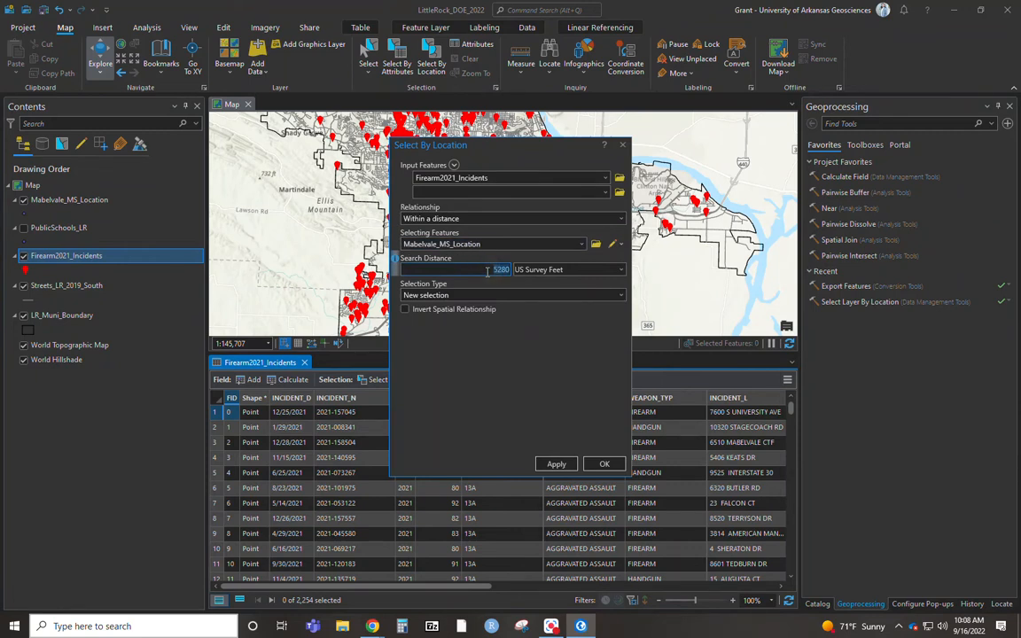
type("10000")
left_click(556, 464)
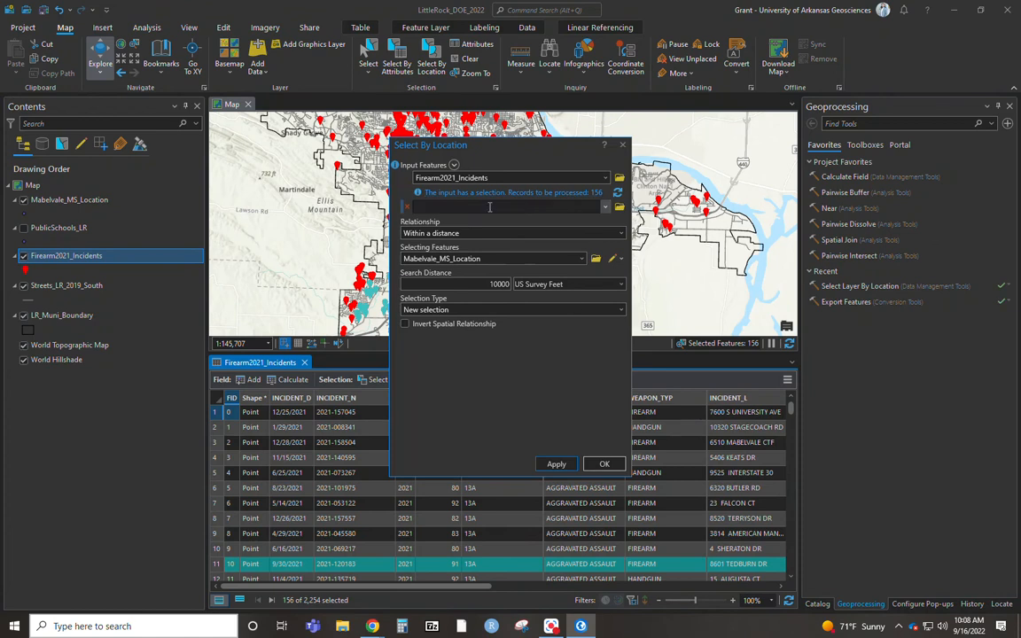
left_click(604, 463)
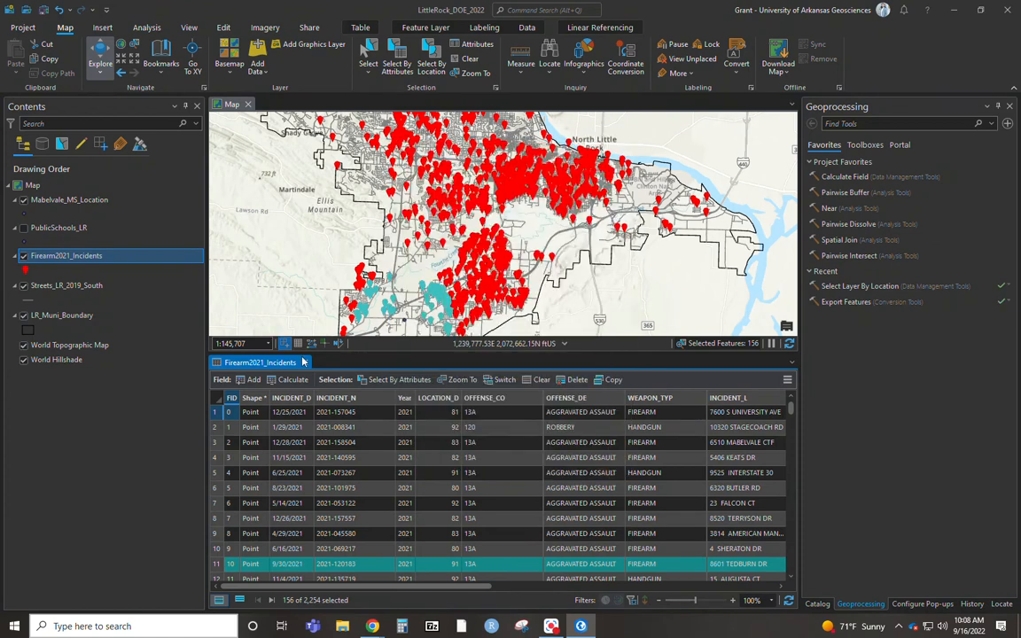
left_click(303, 362)
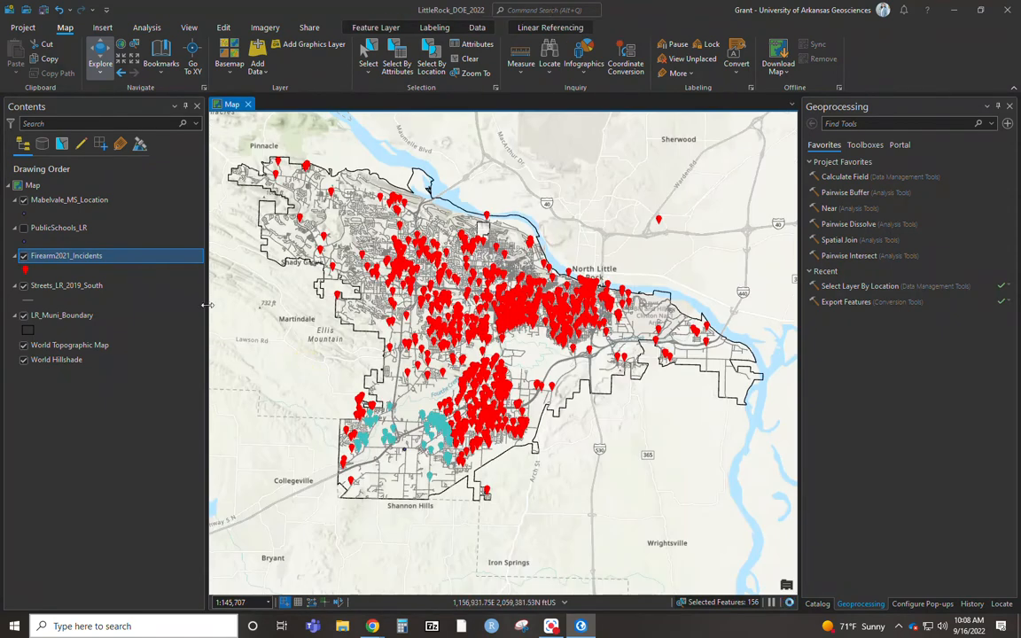